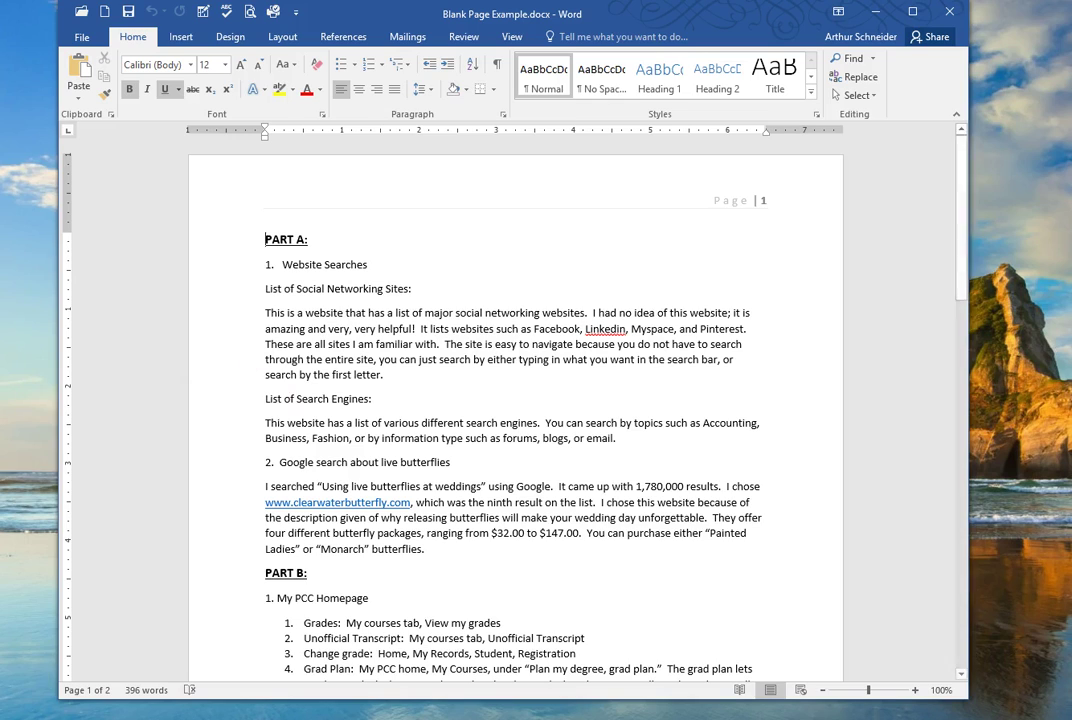
Show the paragraph marks and other hidden formatting symbols to expose what fills the blank second page
scroll(722, 547, "down", 2)
scroll(722, 547, "down", 7)
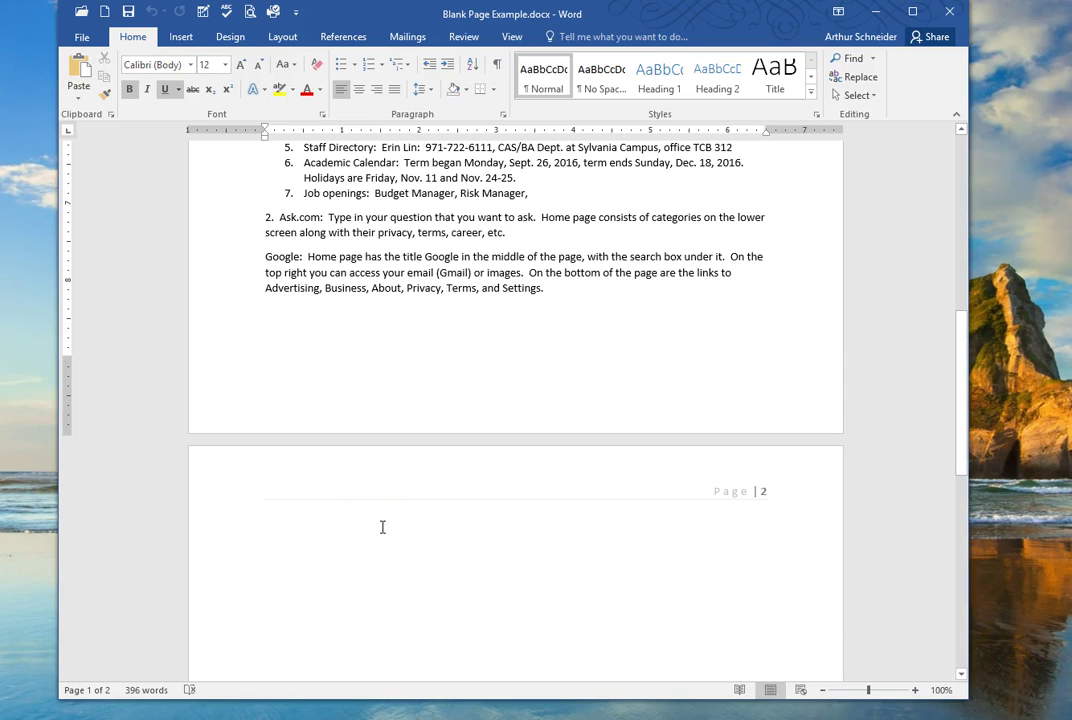
scroll(382, 527, "up", 2)
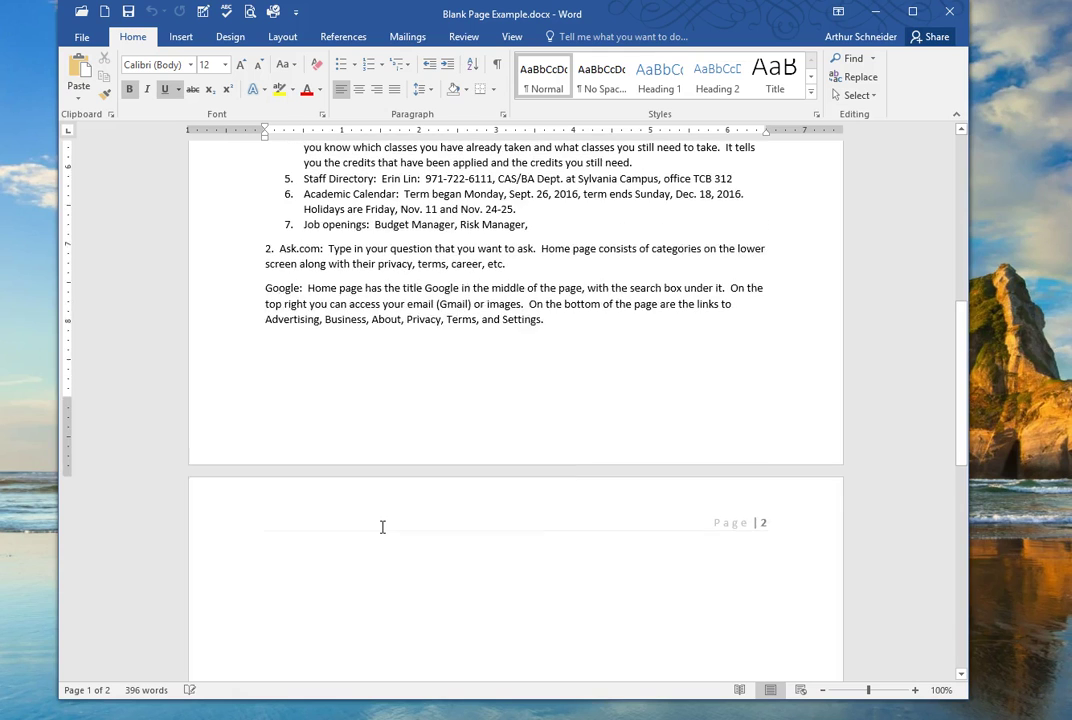
scroll(382, 527, "down", 2)
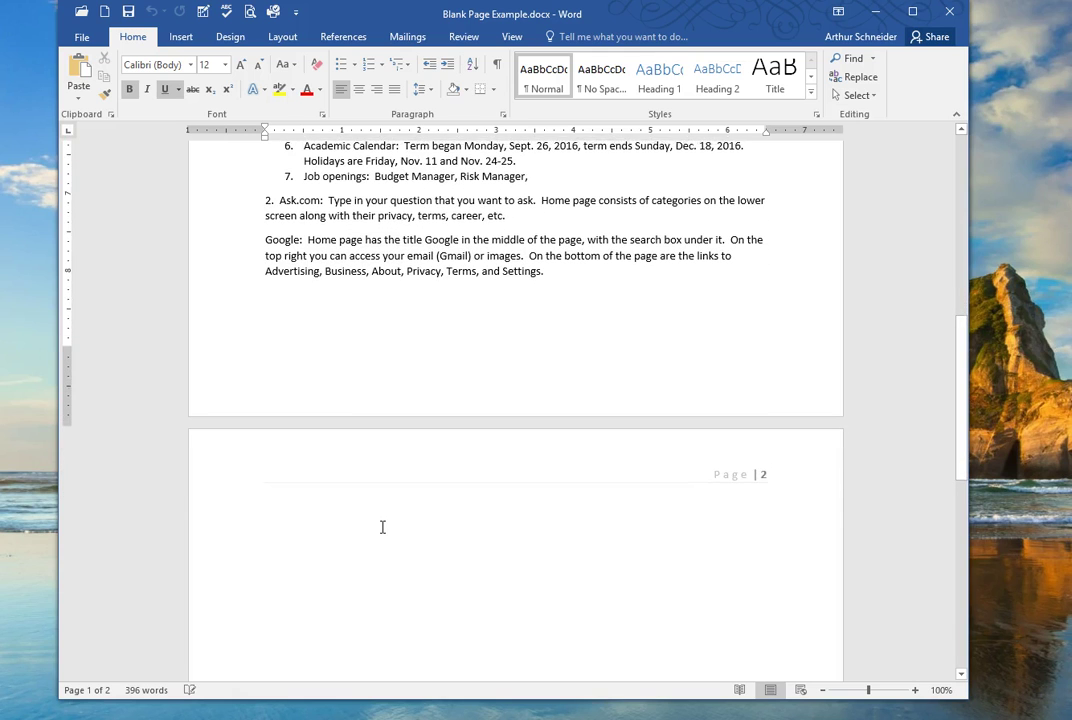
scroll(382, 527, "up", 2)
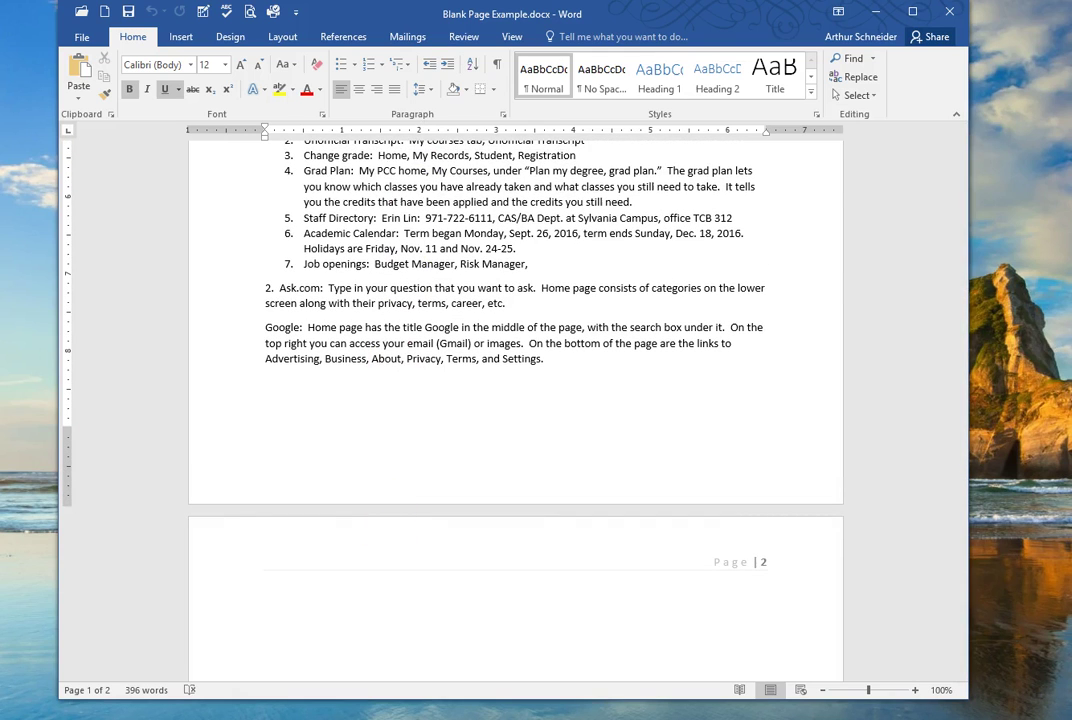
left_click(497, 63)
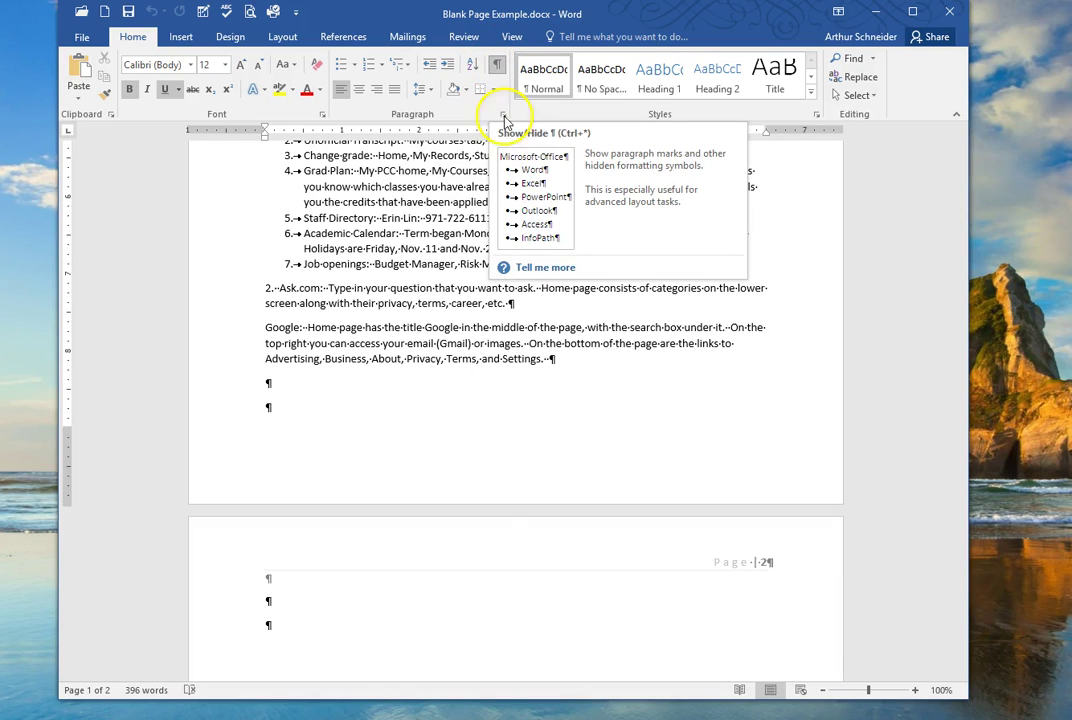
Try deleting the empty paragraphs from below the Google paragraph through page 2, and undo the deletion
left_click(258, 380)
left_click_drag(258, 380, 291, 629)
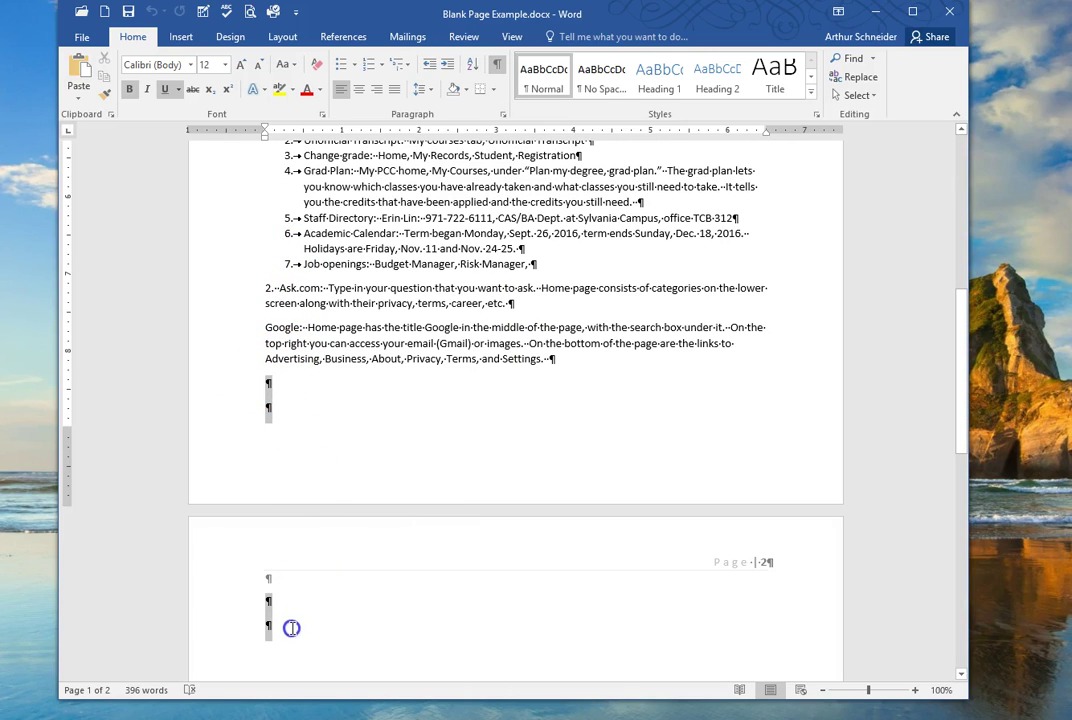
left_click(478, 605)
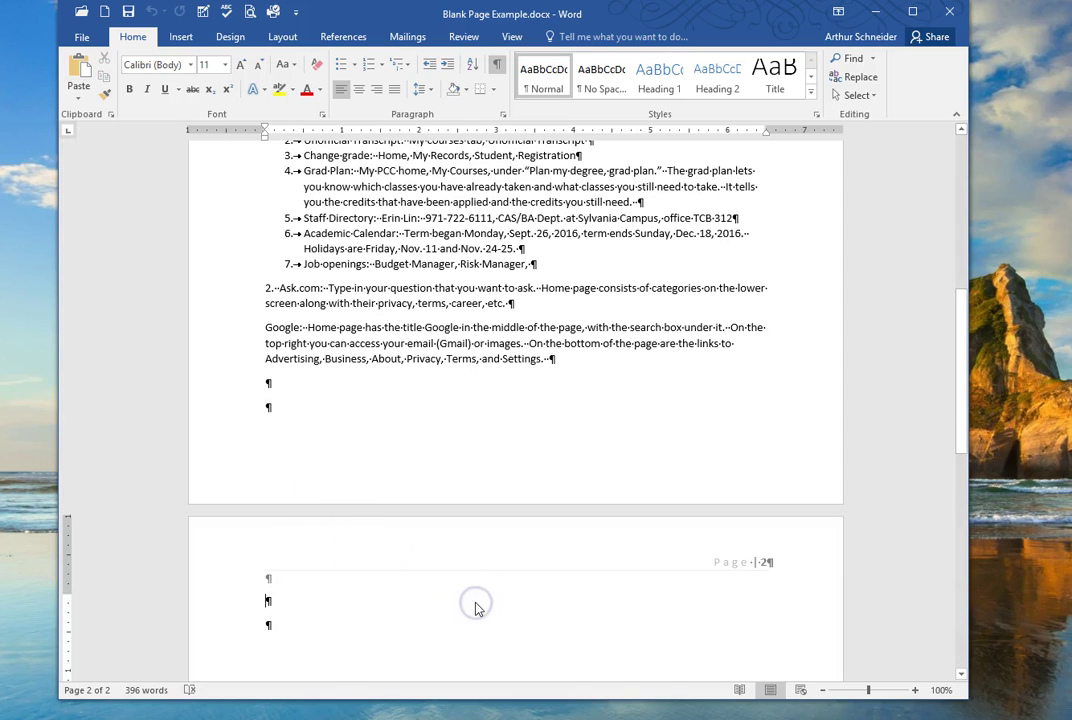
scroll(476, 607, "down", 3)
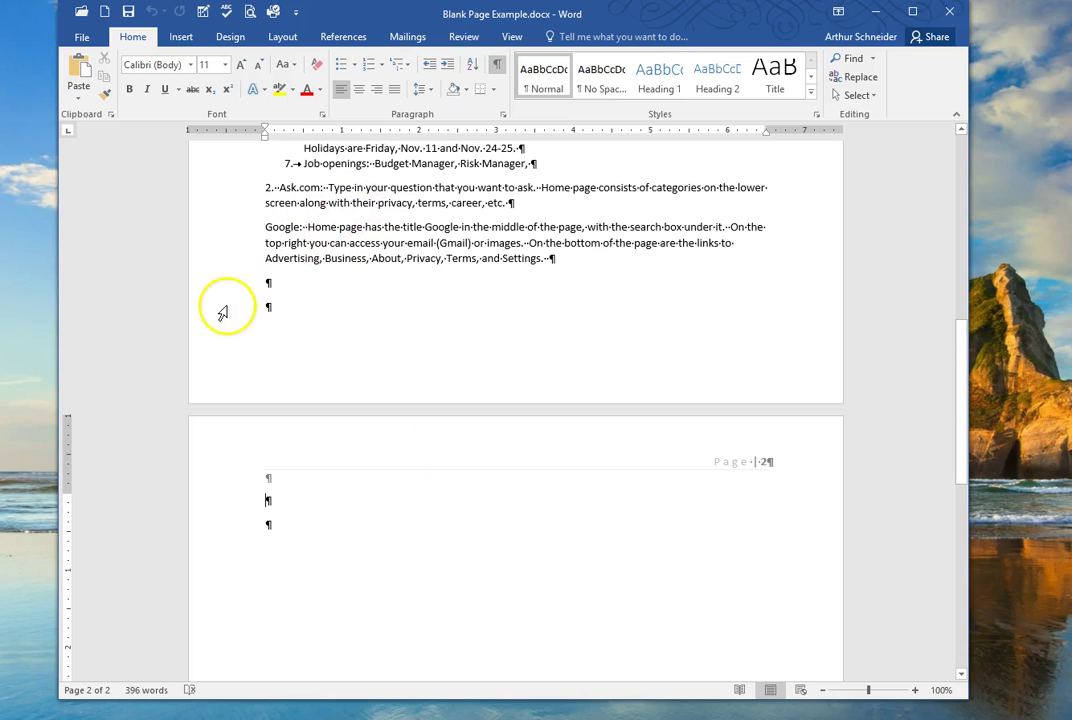
left_click_drag(222, 286, 238, 531)
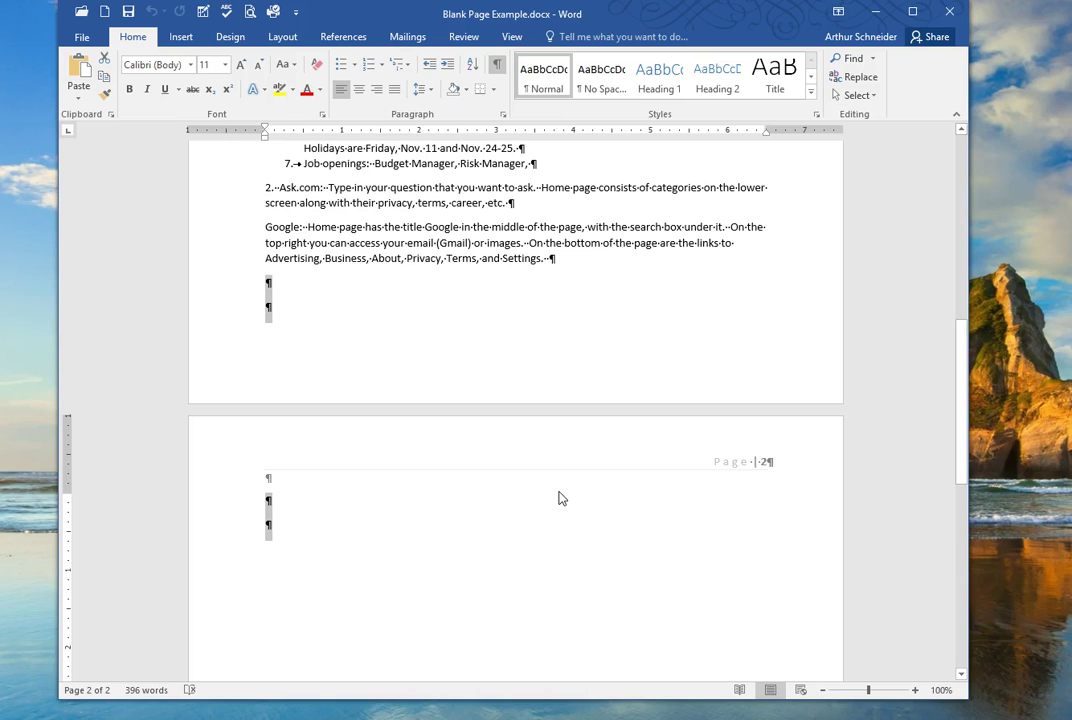
key("Delete")
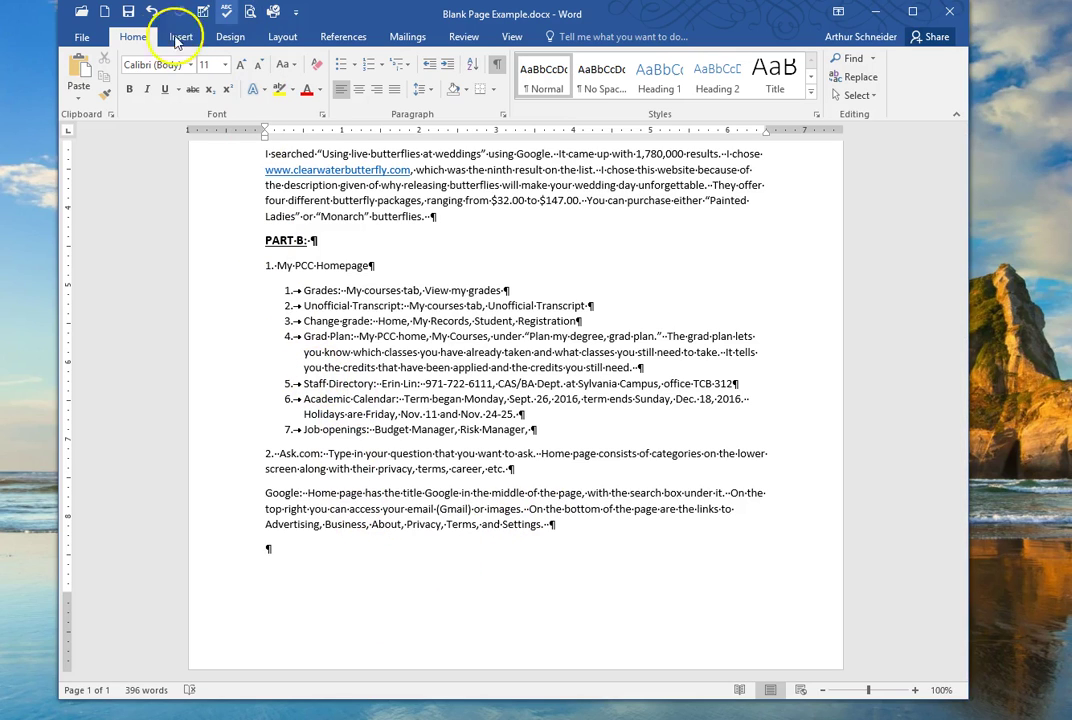
left_click(151, 11)
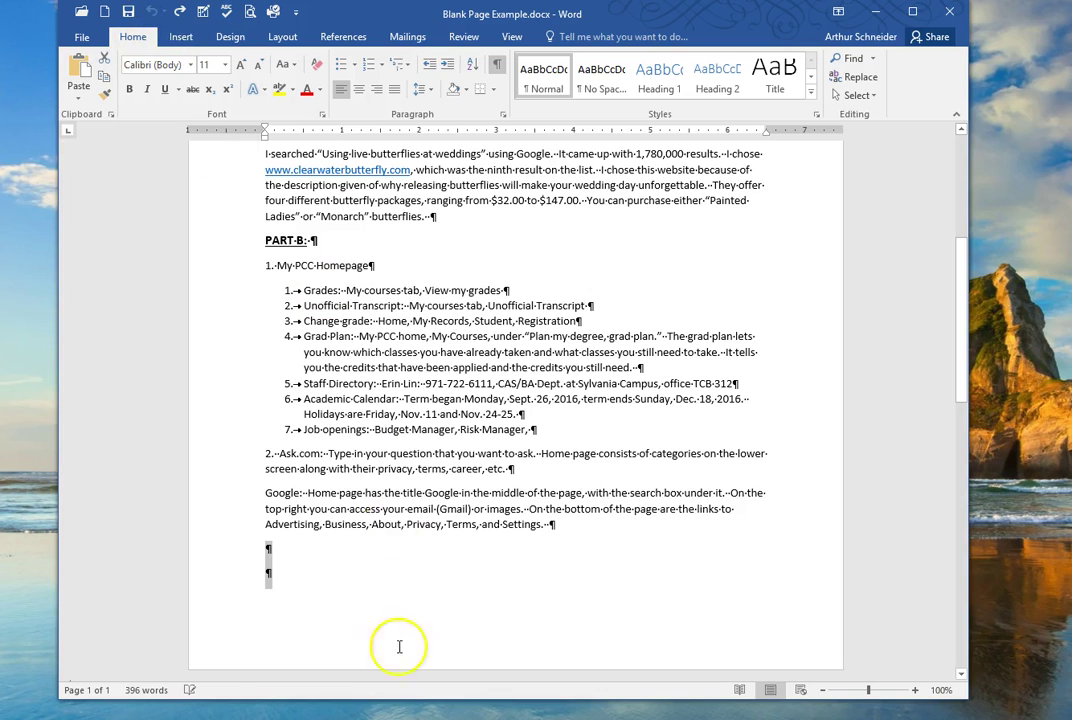
Remove the blank second page by deleting all the empty paragraphs selected below the Google paragraph and on page 2
left_click(406, 520)
scroll(406, 518, "down", 4)
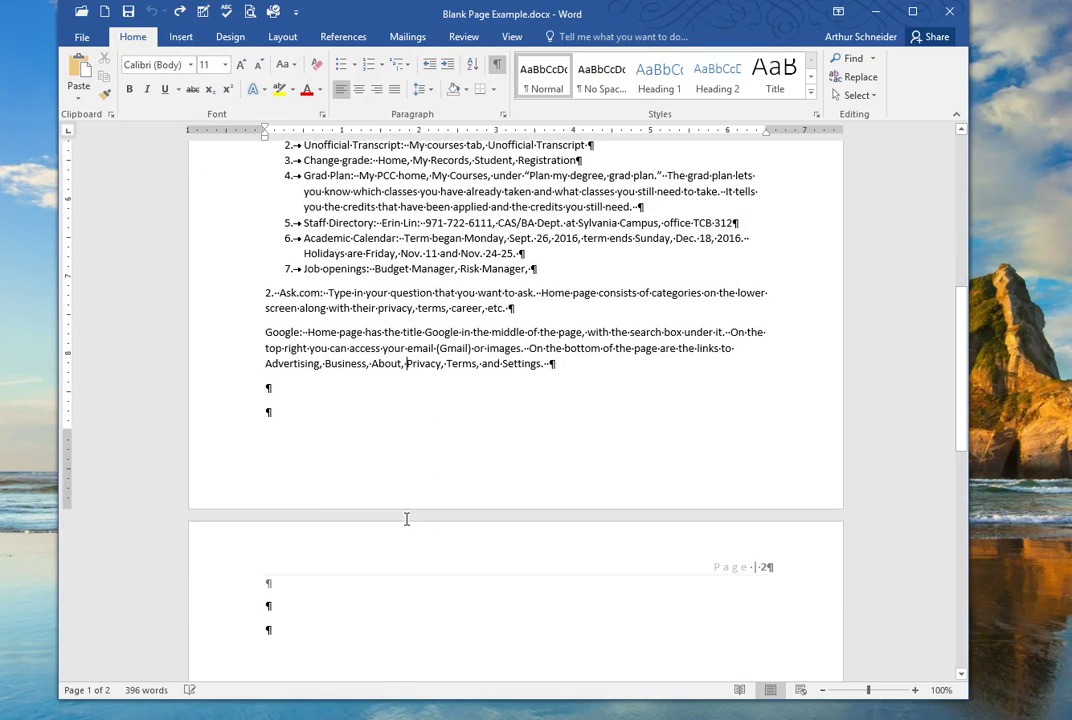
left_click(250, 385)
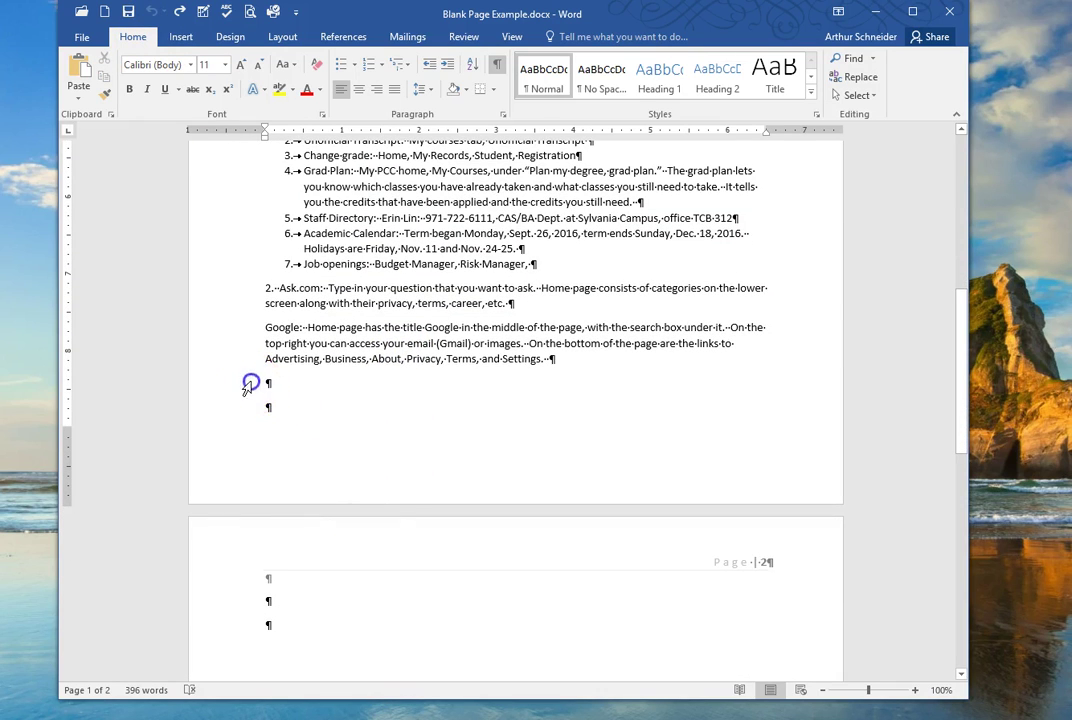
left_click_drag(250, 385, 297, 641)
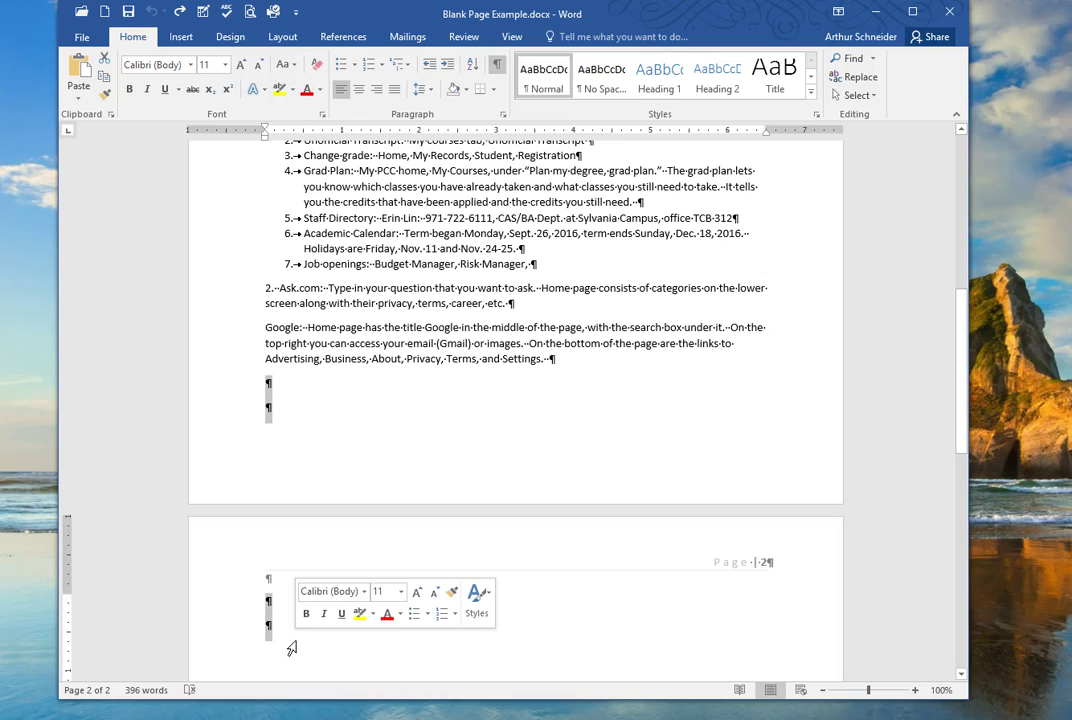
key("Delete")
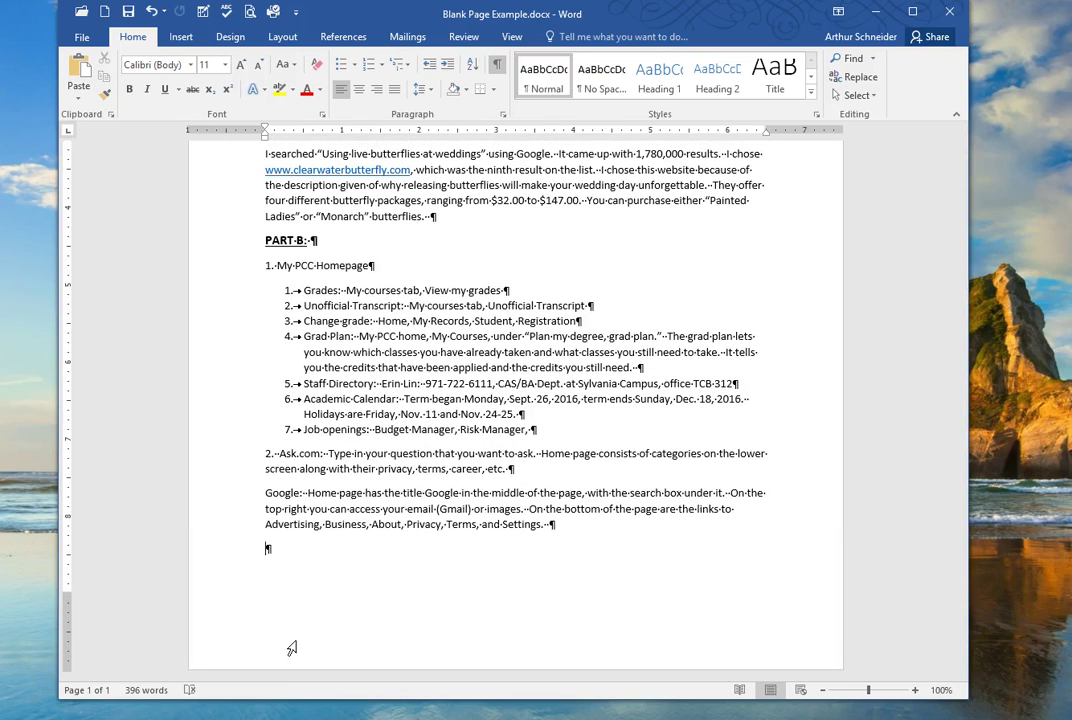
scroll(376, 330, "up", 2)
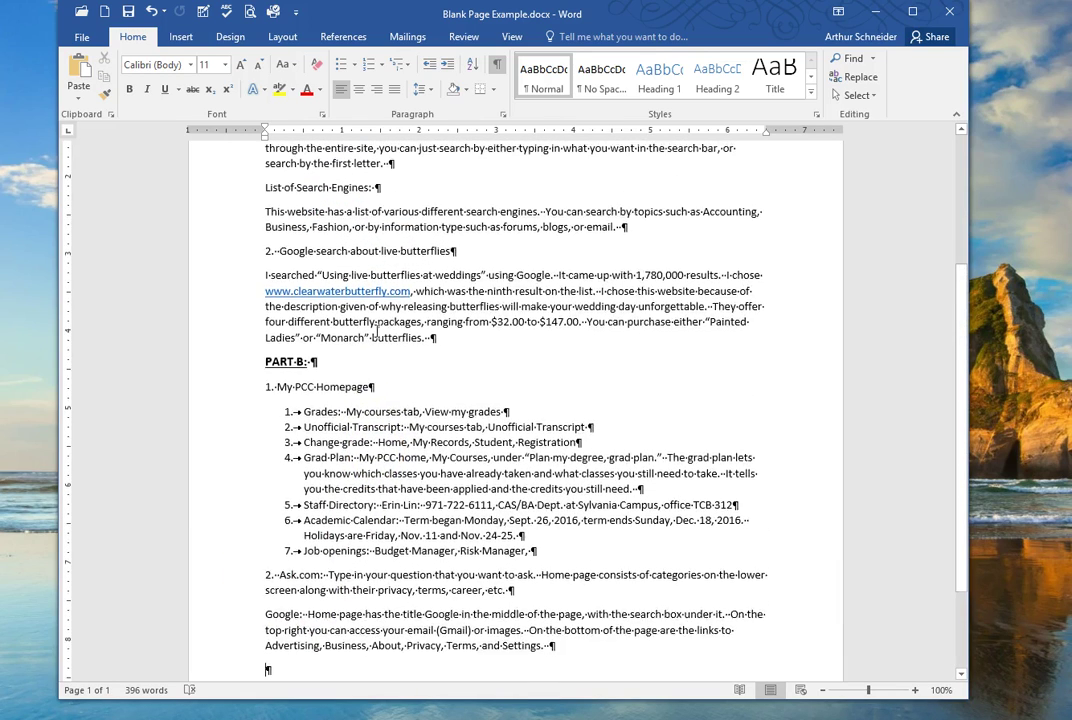
scroll(376, 330, "up", 3)
scroll(376, 330, "down", 5)
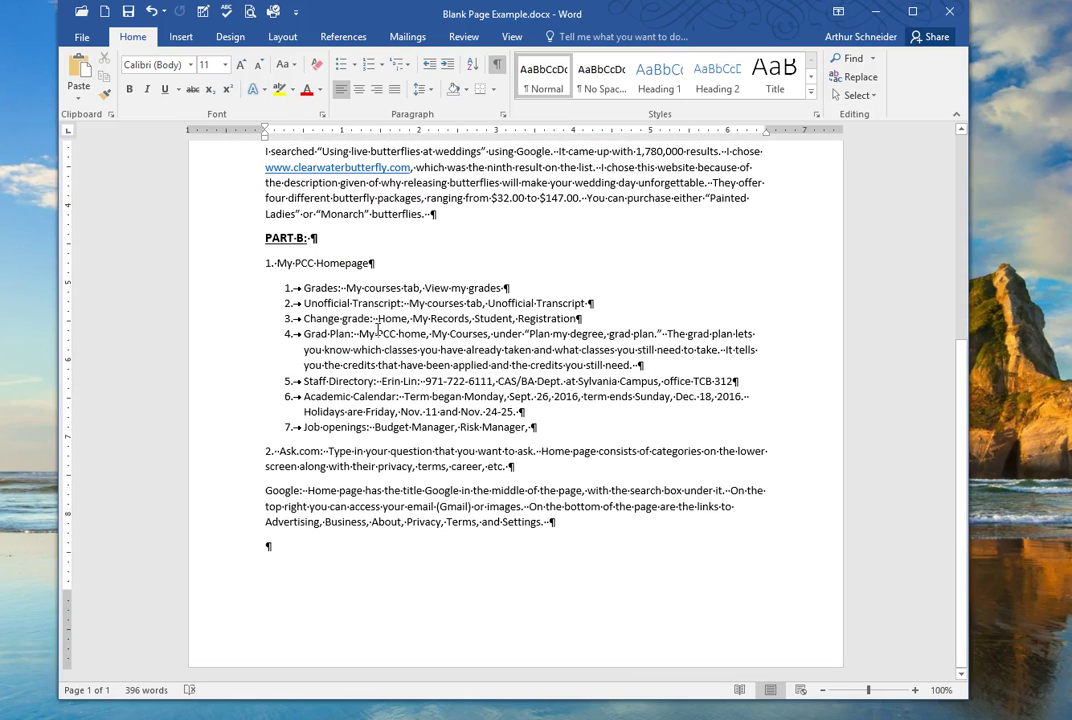
Switch to the document Single Page example.docx and go to the text at the start of page 2
left_click(258, 550)
mouse_move(170, 719)
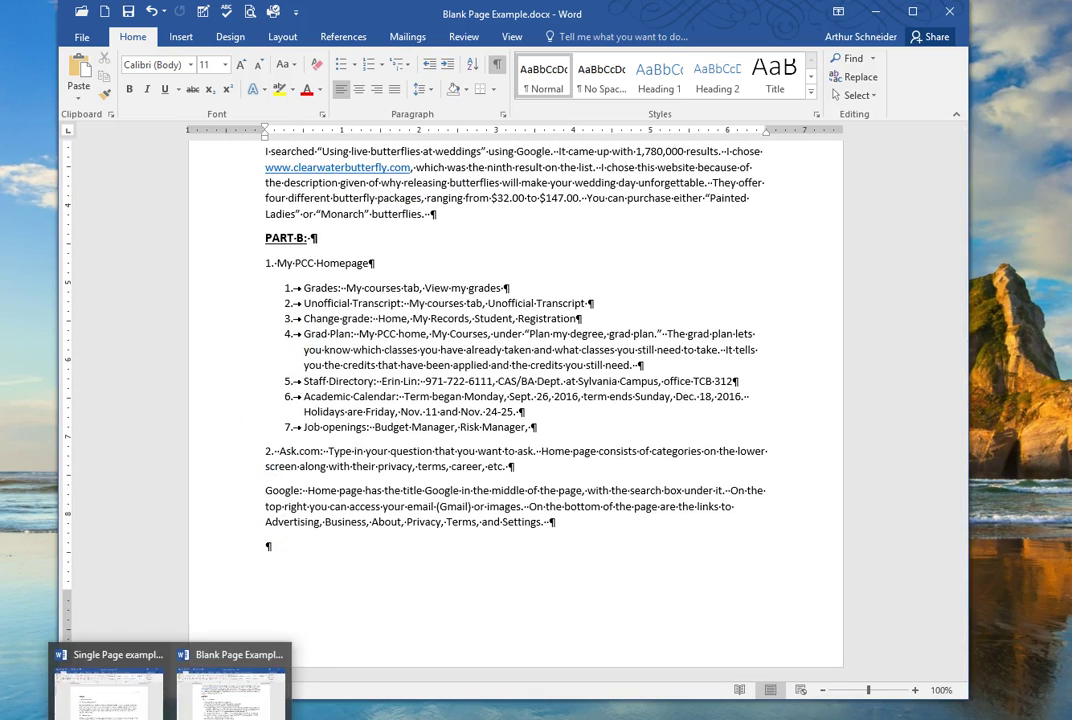
left_click(118, 690)
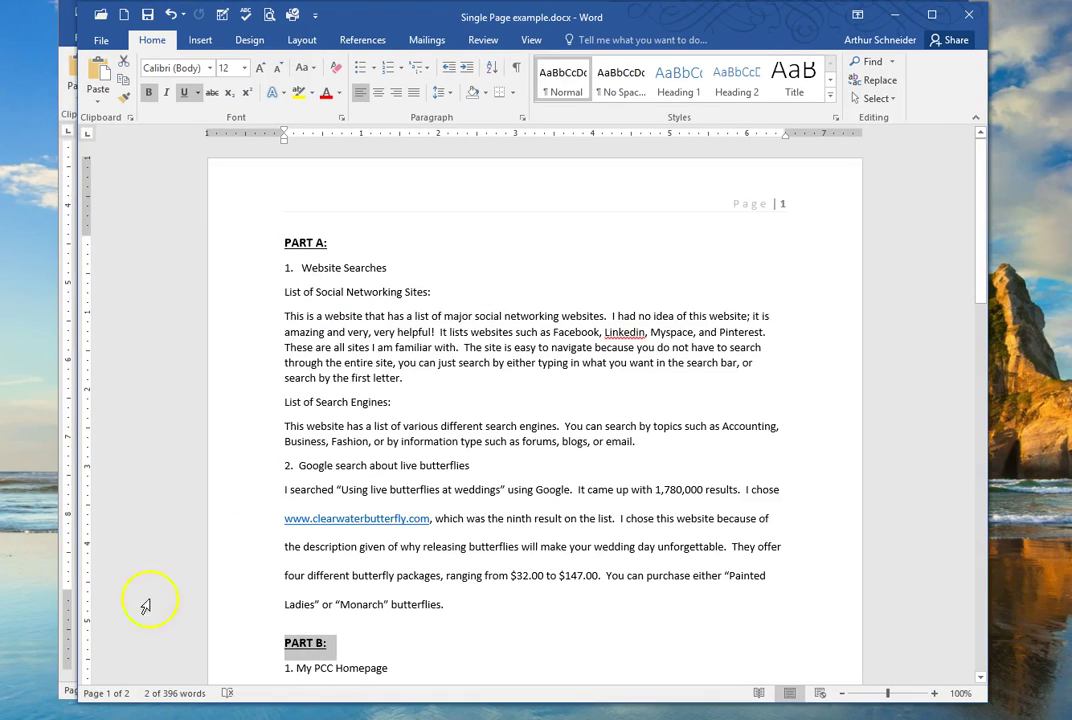
scroll(377, 385, "down", 5)
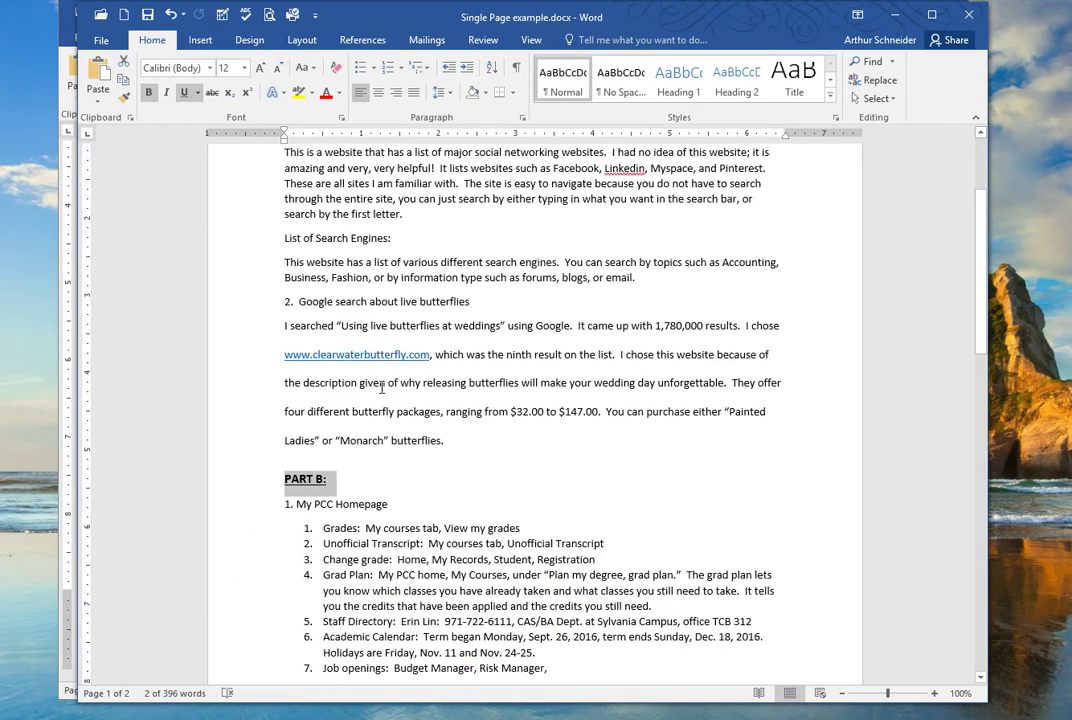
scroll(381, 387, "down", 6)
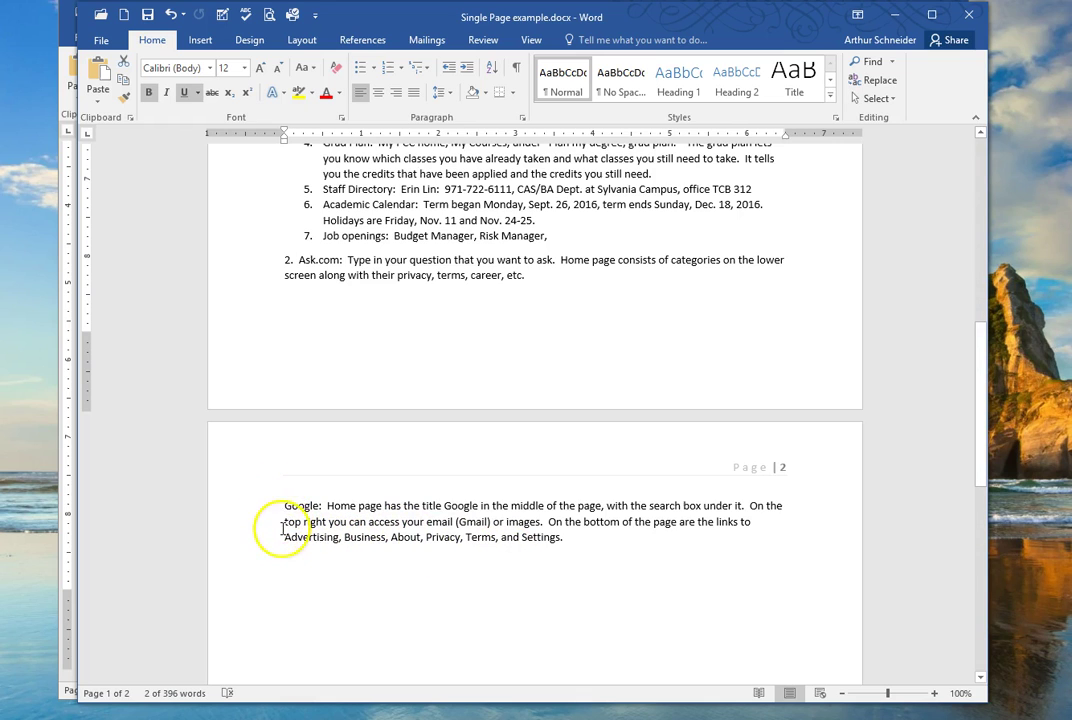
Try reducing the bottom page margin slightly to pull the Google paragraph onto page 1, and undo the margin change
left_click_drag(283, 507, 289, 560)
left_click(289, 560)
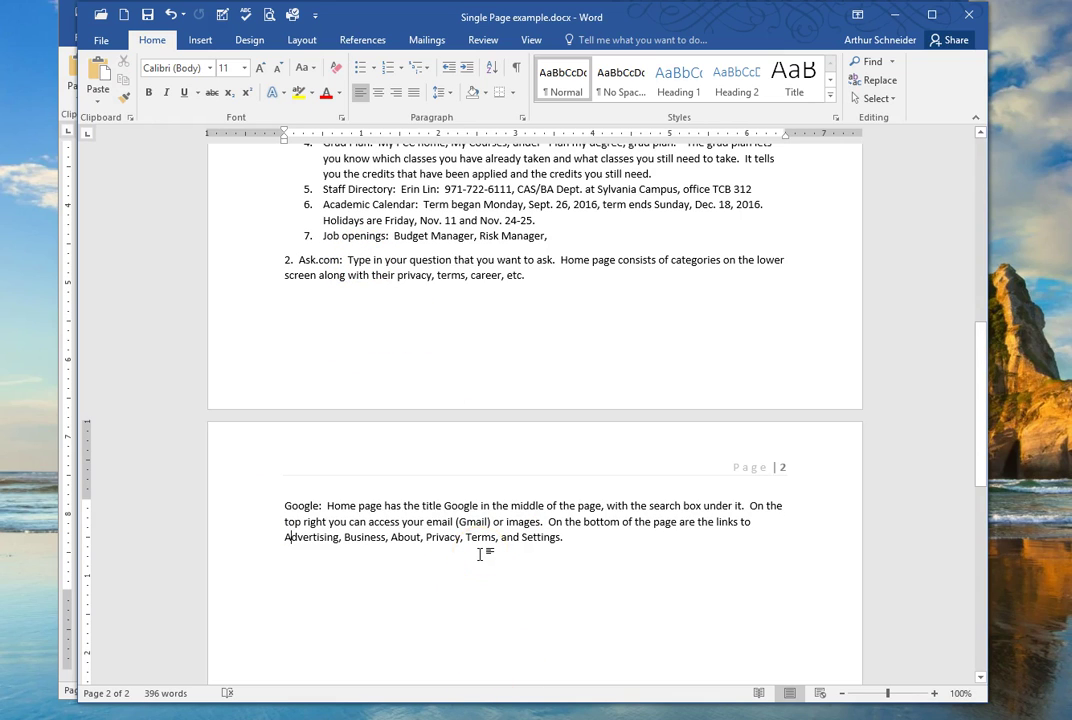
left_click(338, 279)
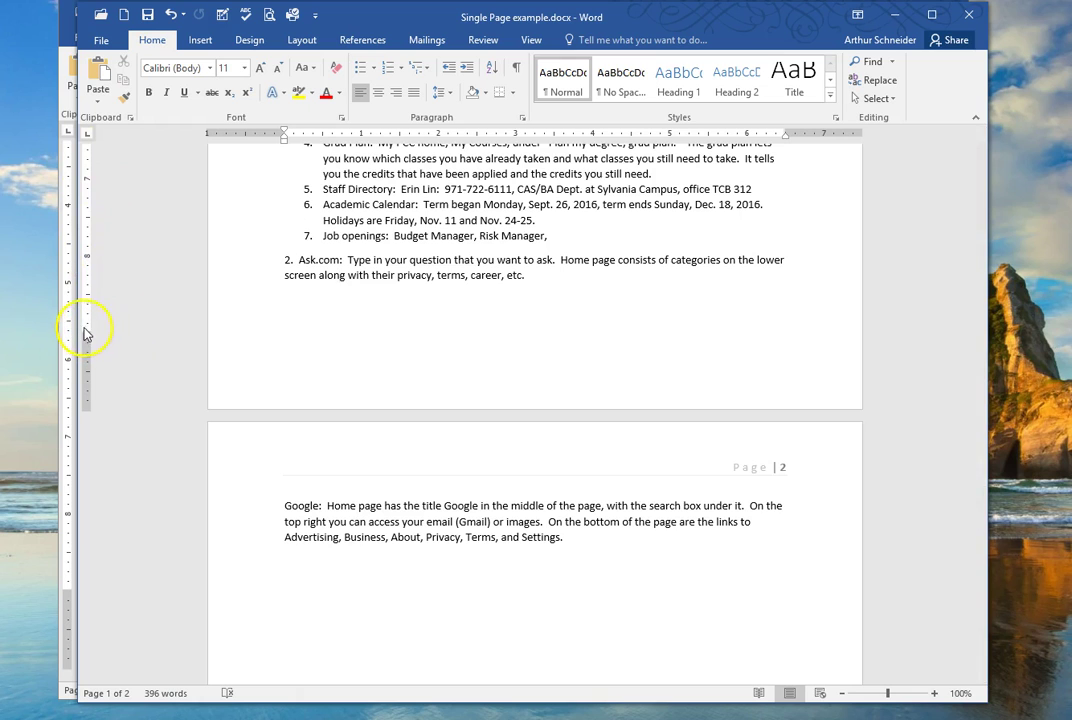
left_click_drag(86, 333, 88, 345)
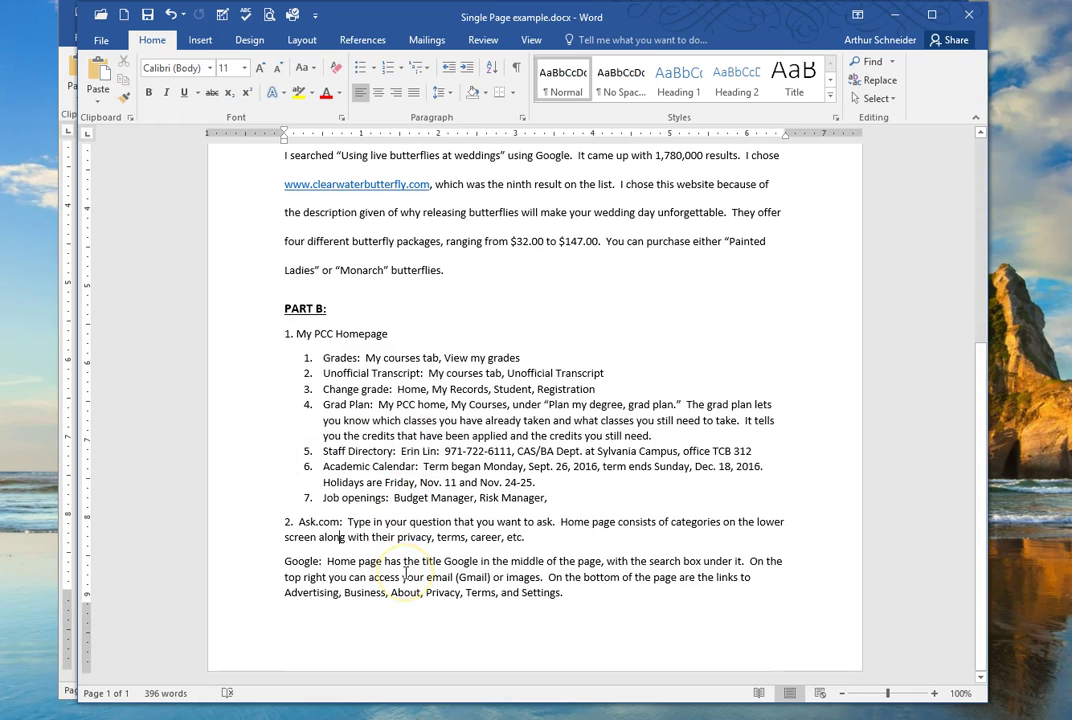
left_click(405, 574)
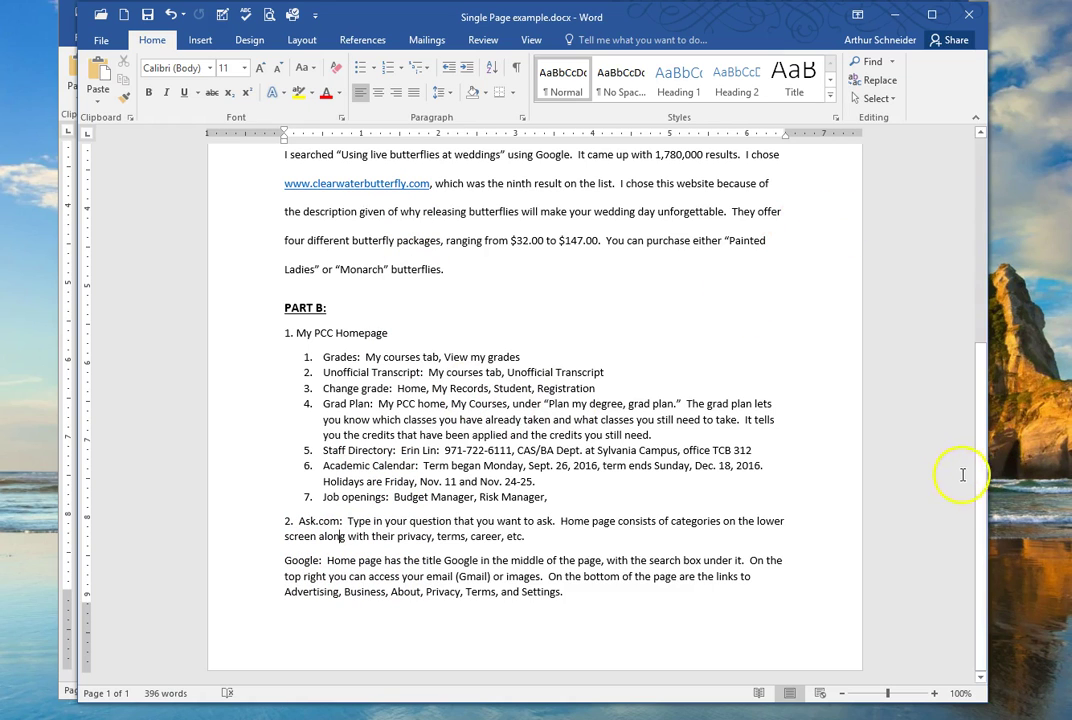
left_click_drag(983, 505, 951, 484)
scroll(951, 484, "down", 2)
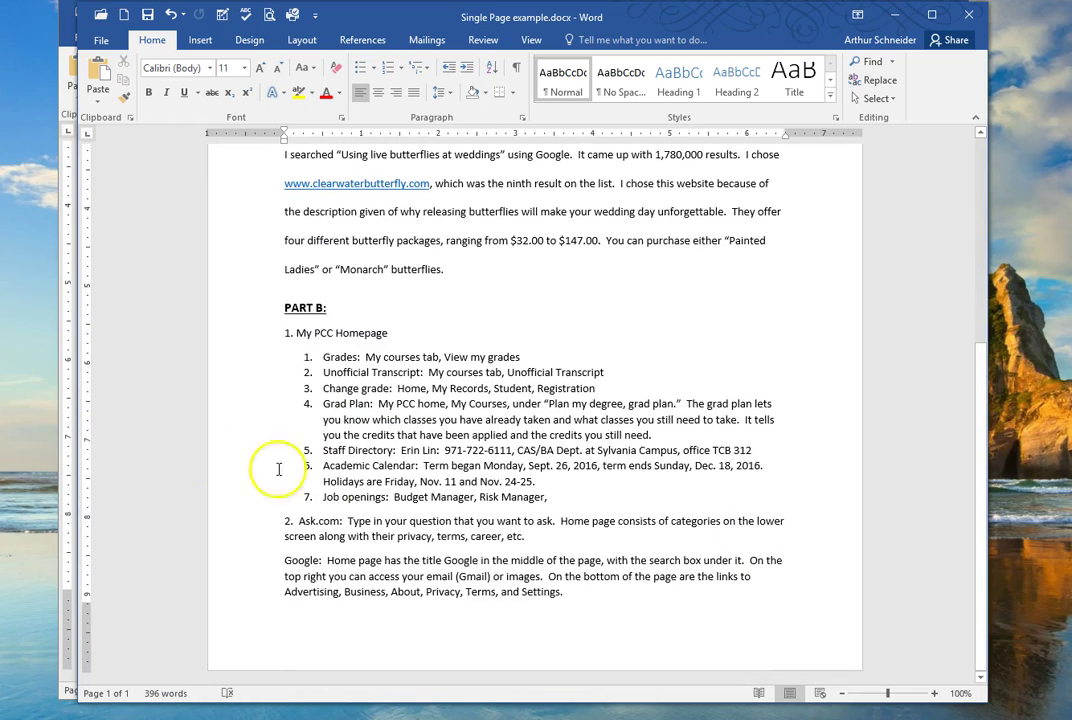
left_click(172, 18)
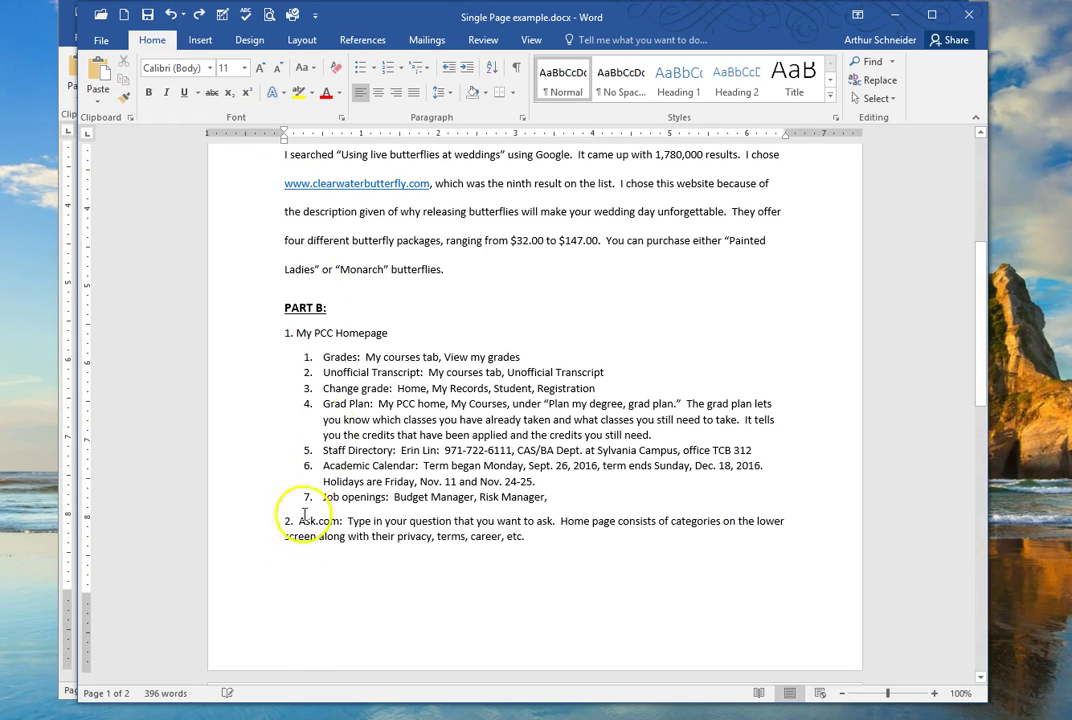
Reduce the bottom page margin slightly so the Google paragraph from page 2 fits on page 1
scroll(420, 432, "down", 1)
scroll(420, 432, "down", 2)
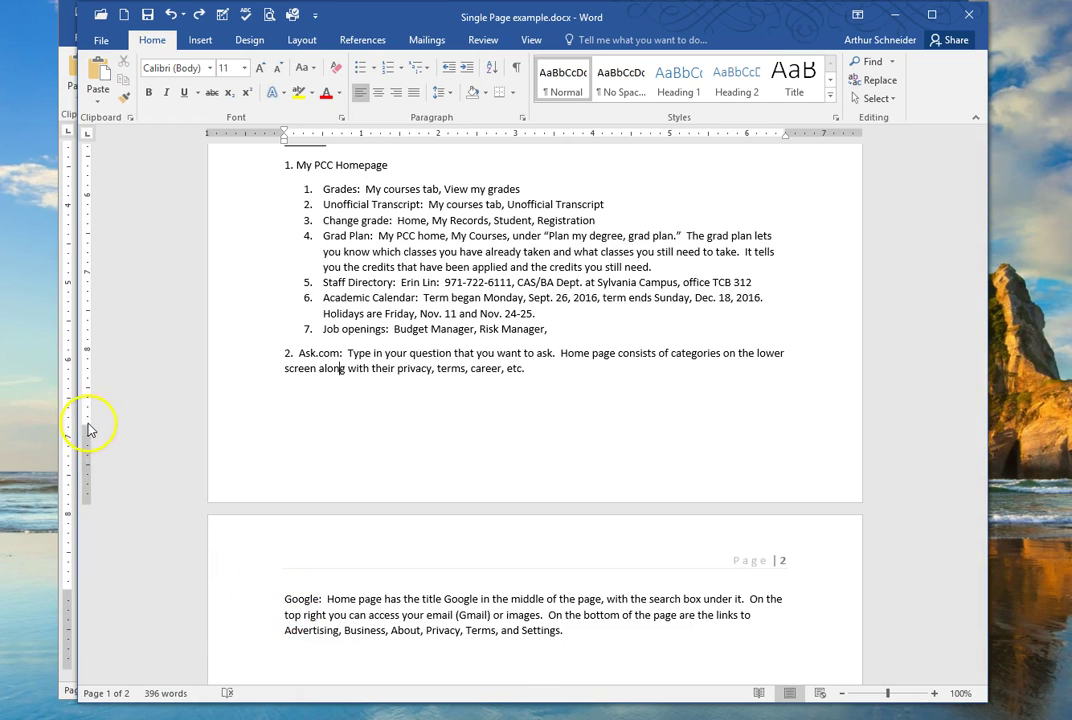
left_click_drag(83, 425, 87, 437)
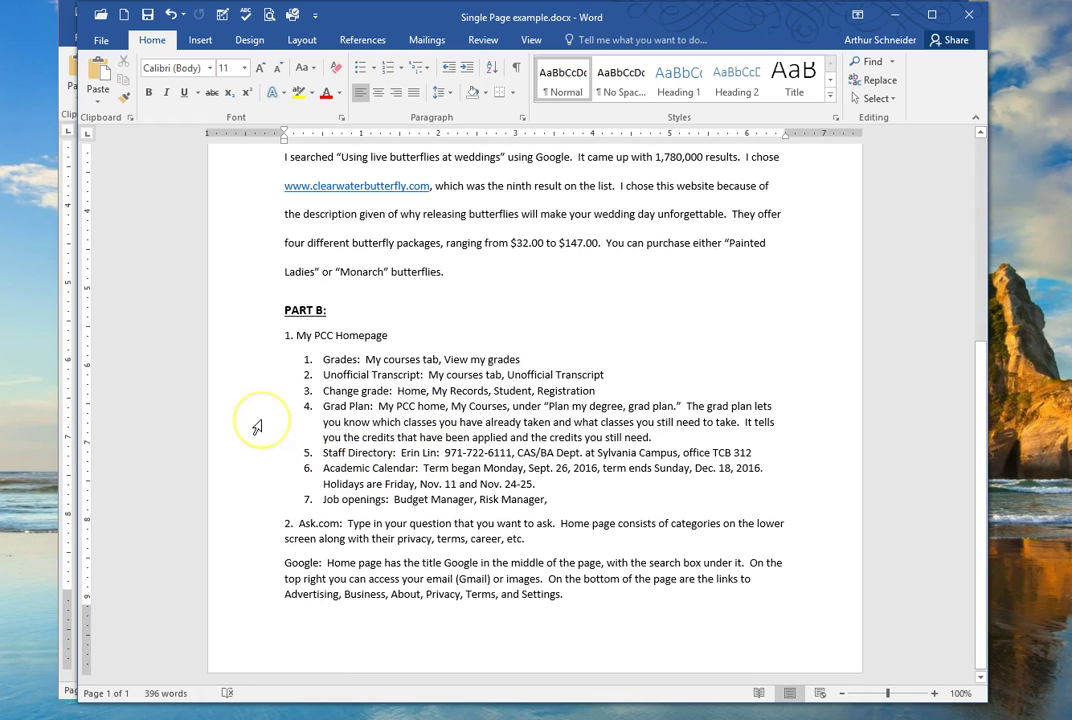